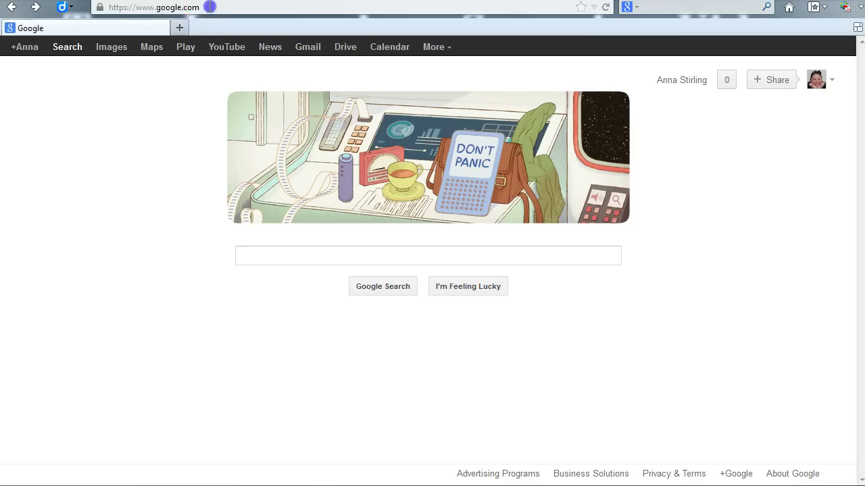
Go to animoto.com from the address bar and open the Sign up form.
click(210, 7)
text(anim)
key(Return)
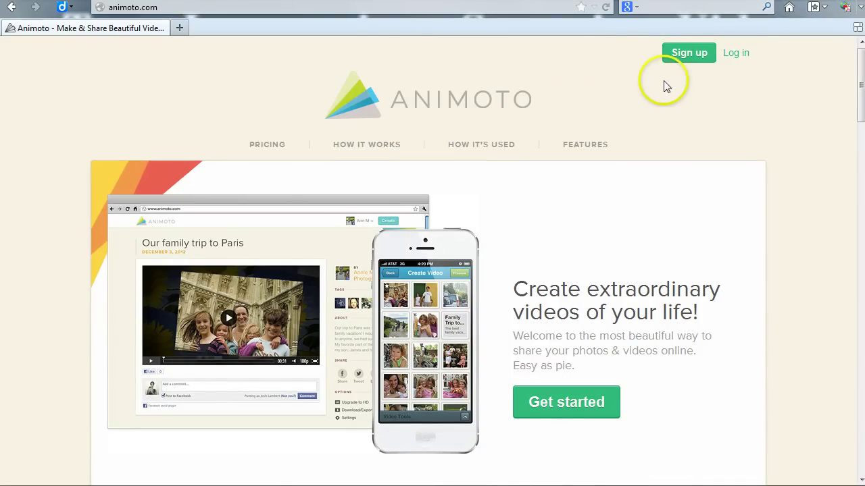
click(684, 61)
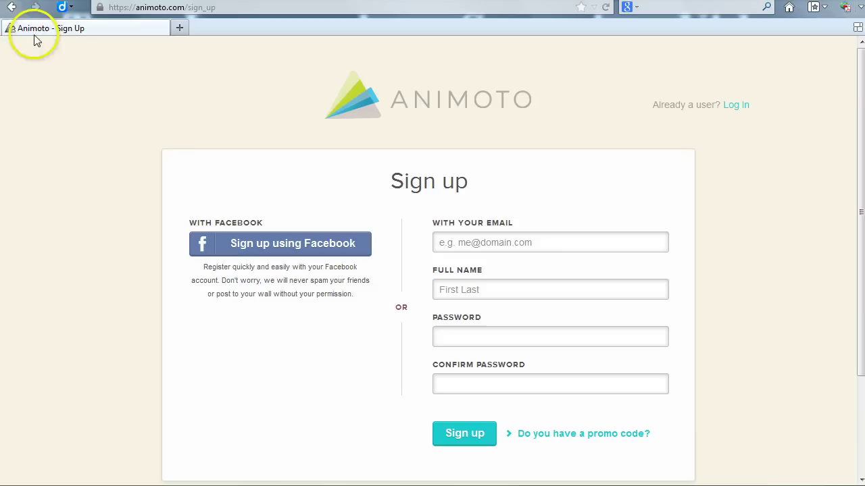
Go back to the Animoto home page and scroll down to the footer.
click(11, 6)
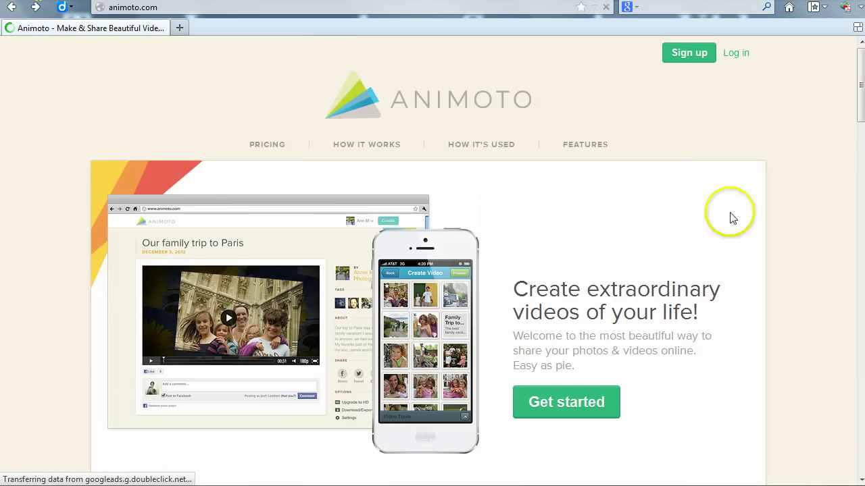
scroll(798, 186, down, 7)
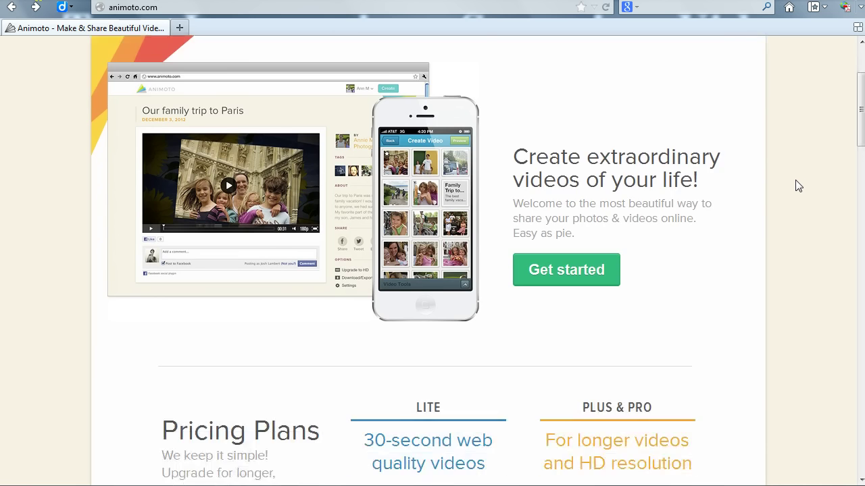
scroll(799, 186, down, 8)
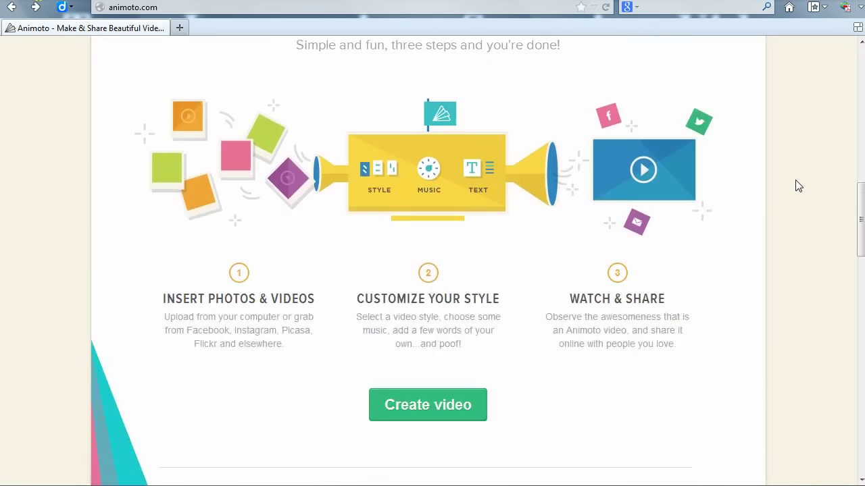
scroll(798, 187, down, 7)
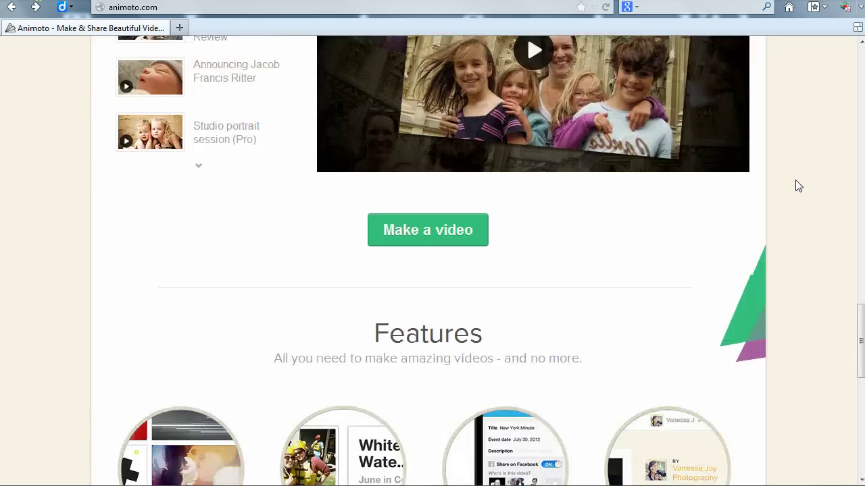
scroll(798, 186, down, 5)
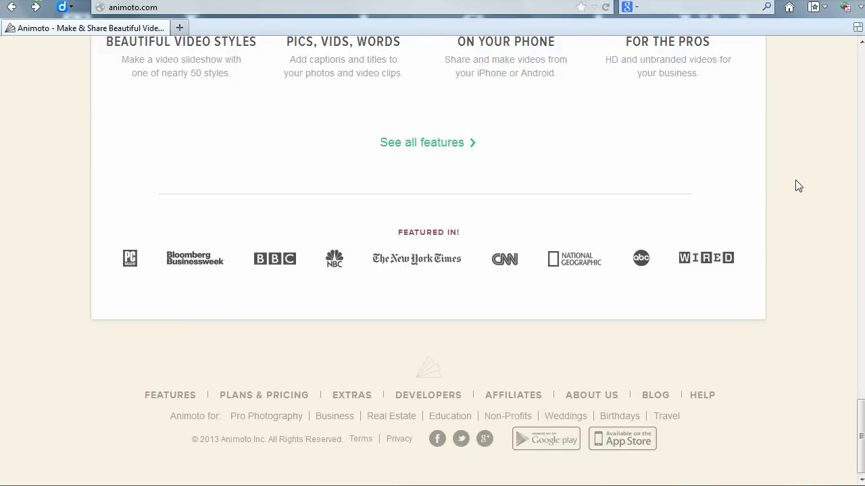
View the Education page's free educator account offer, then return signed in to the home page.
click(454, 422)
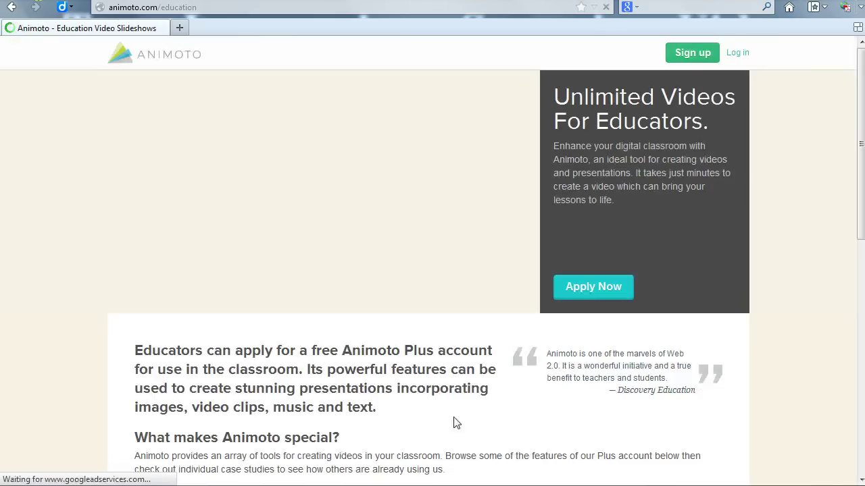
click(585, 272)
click(592, 289)
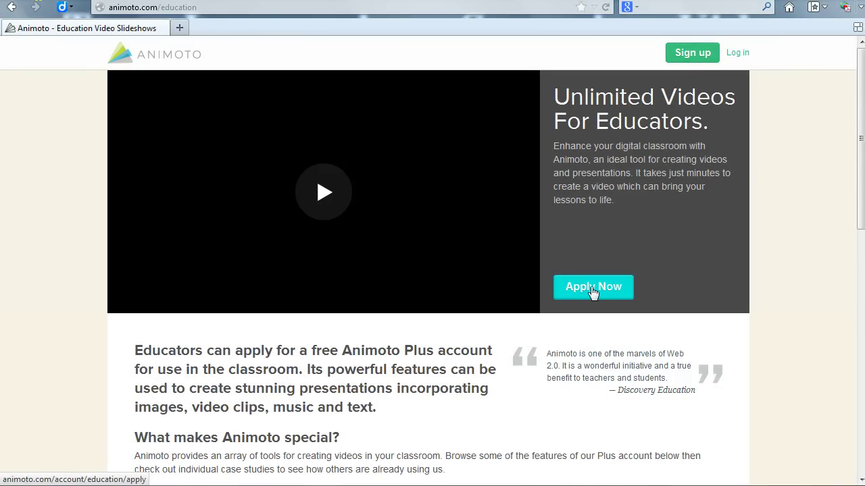
click(699, 128)
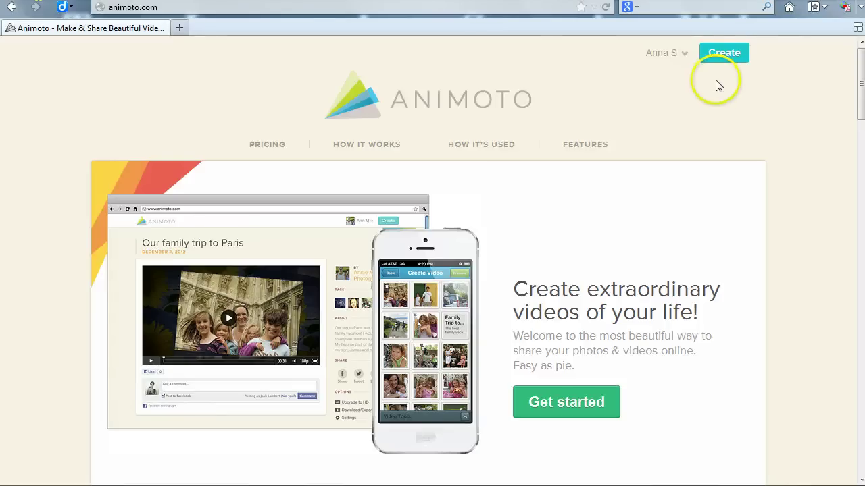
Start a new video and scroll through the grid of available styles.
click(733, 55)
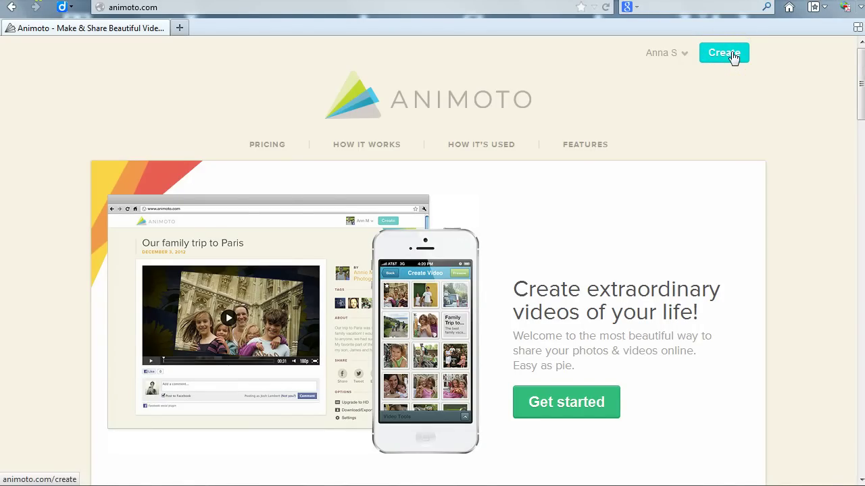
click(733, 55)
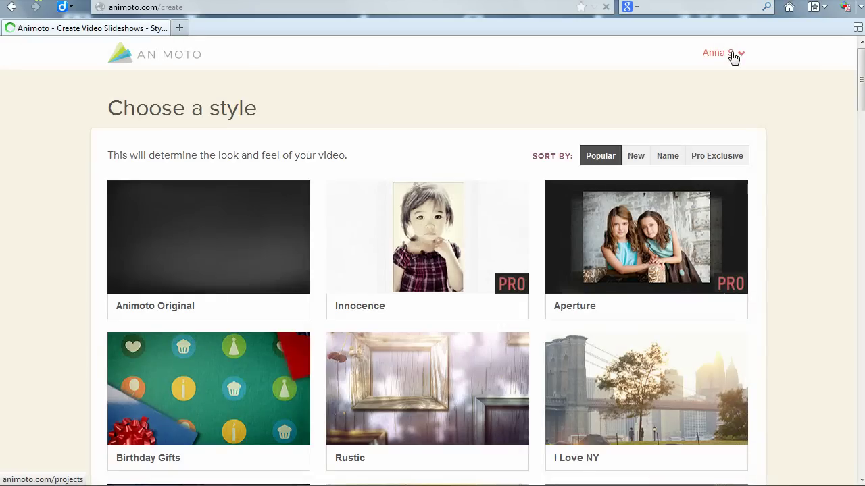
click(860, 65)
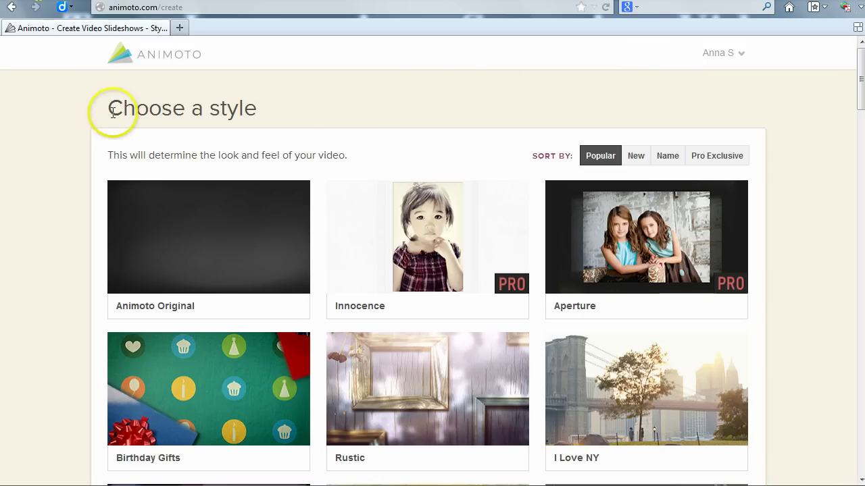
drag(108, 108, 262, 118)
click(293, 106)
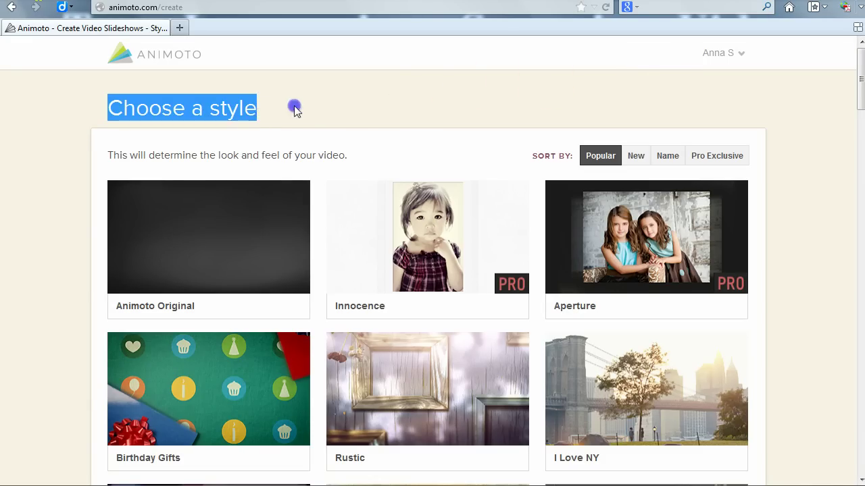
click(861, 65)
drag(861, 65, 861, 345)
mouse_move(290, 222)
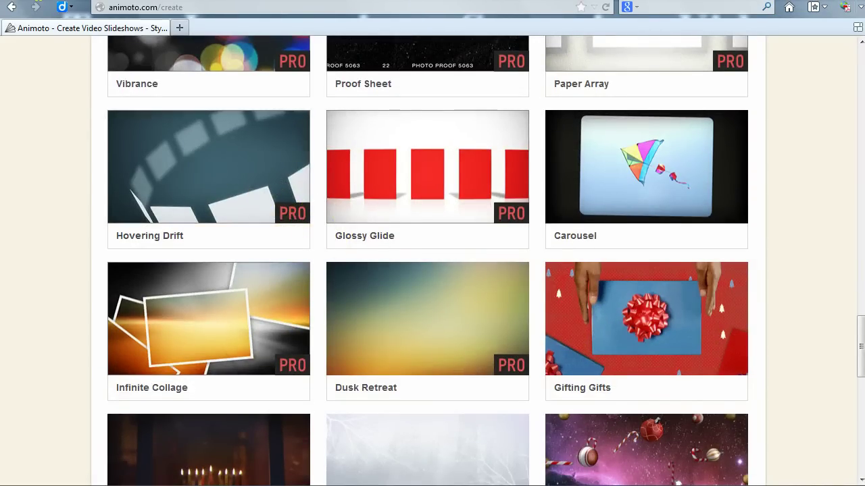
drag(860, 346, 802, 92)
Play the Animoto Original sample, close it, and select the Fireworks style.
click(172, 195)
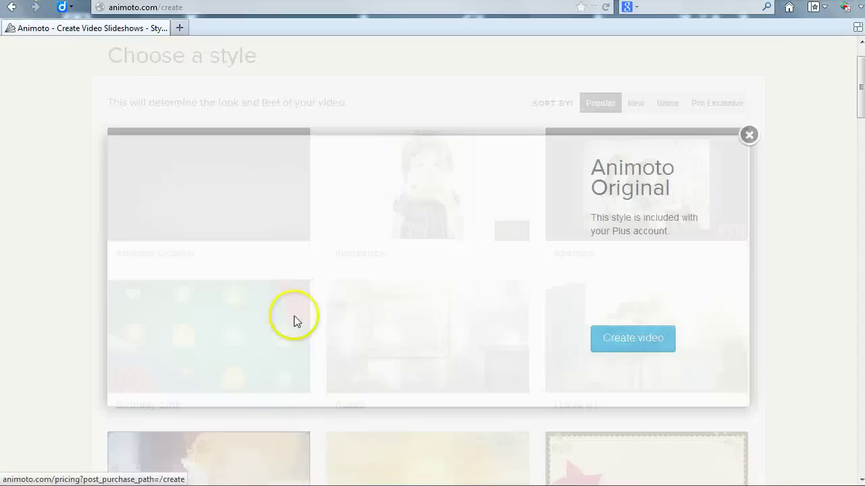
click(343, 276)
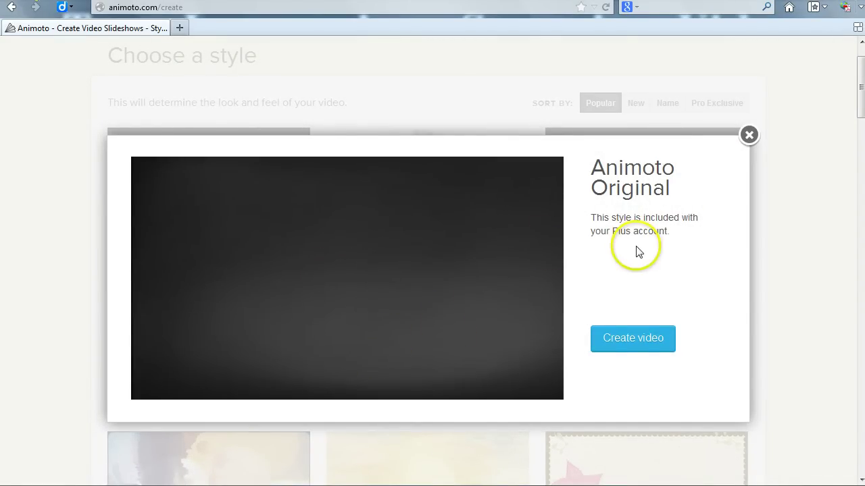
click(748, 136)
drag(852, 74, 860, 185)
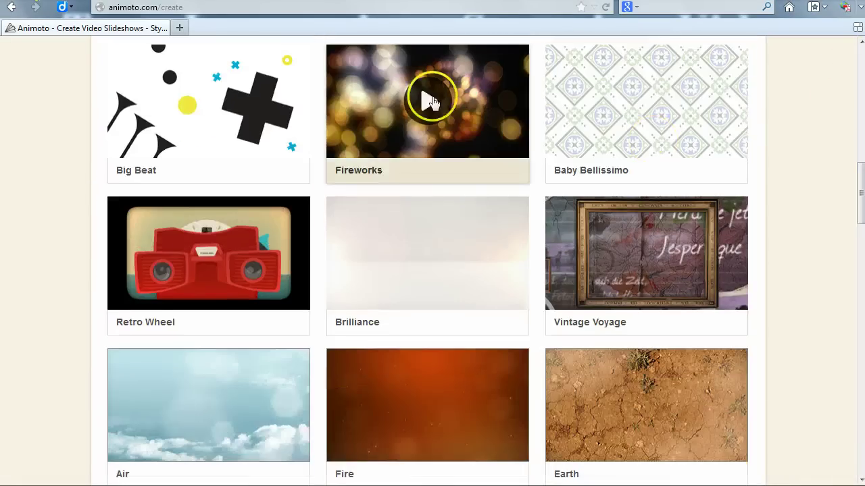
click(458, 129)
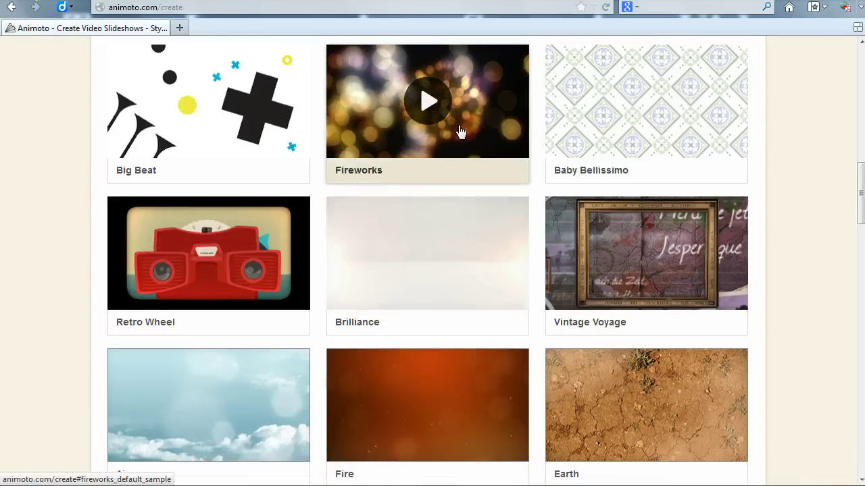
click(451, 121)
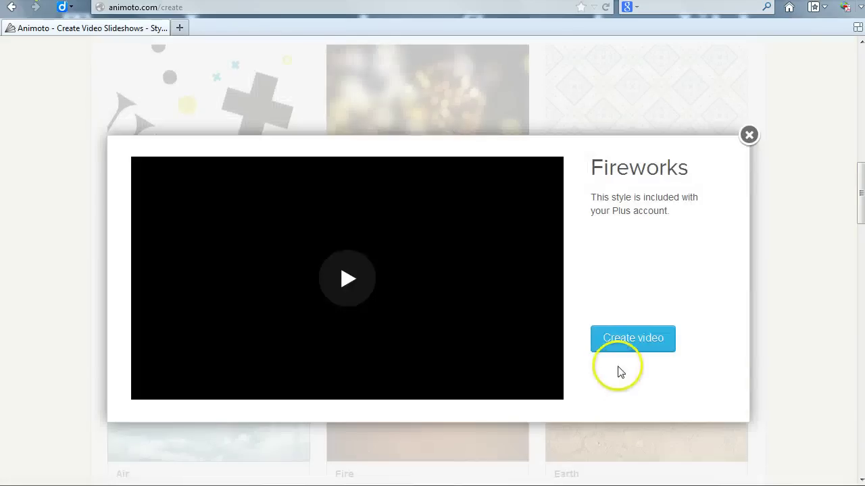
Create the Fireworks video, then retitle it 'CCC - San Diego' in Settings and save.
click(633, 341)
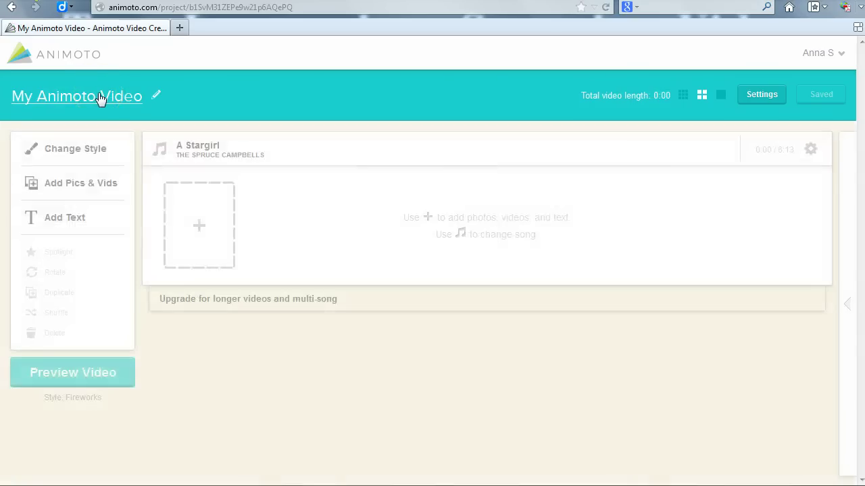
click(100, 99)
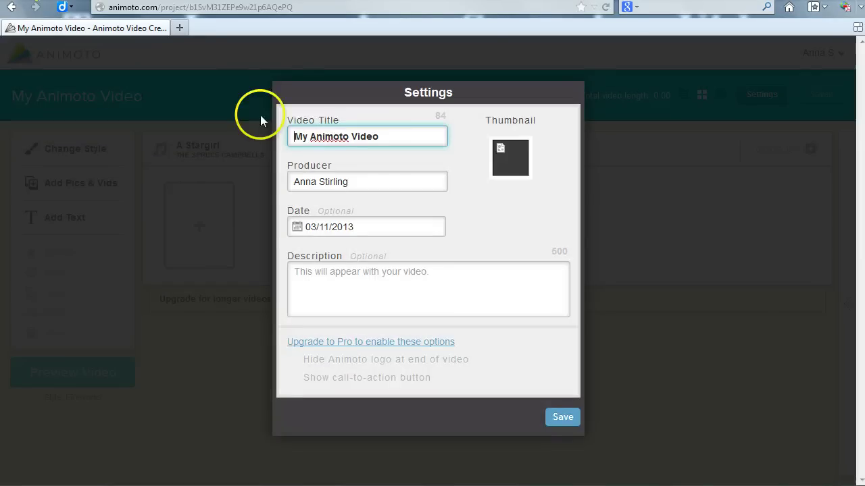
drag(385, 139, 289, 136)
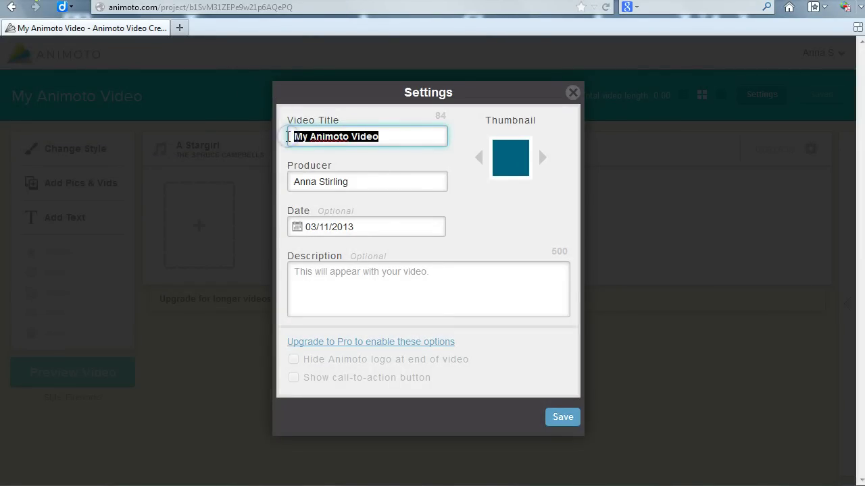
text(ccc)
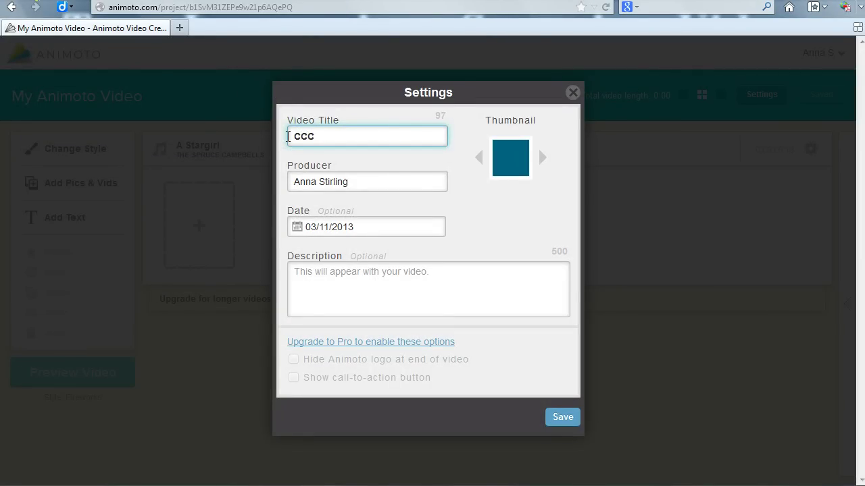
text( - San Diego)
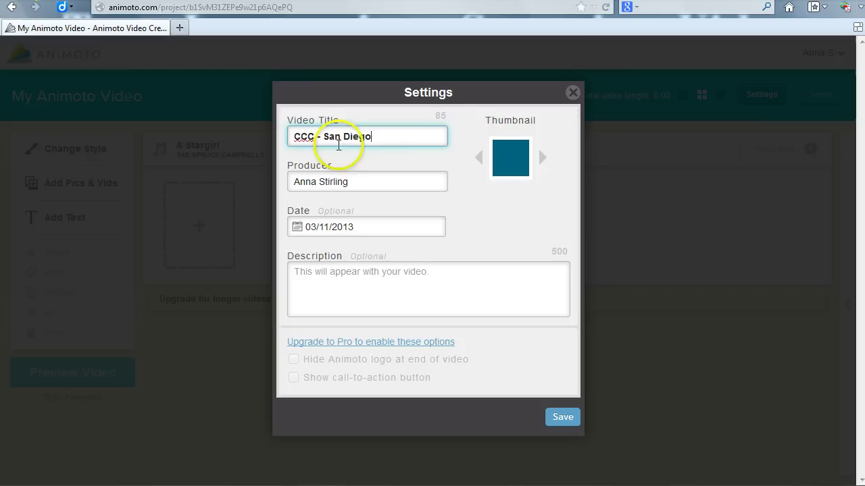
click(356, 181)
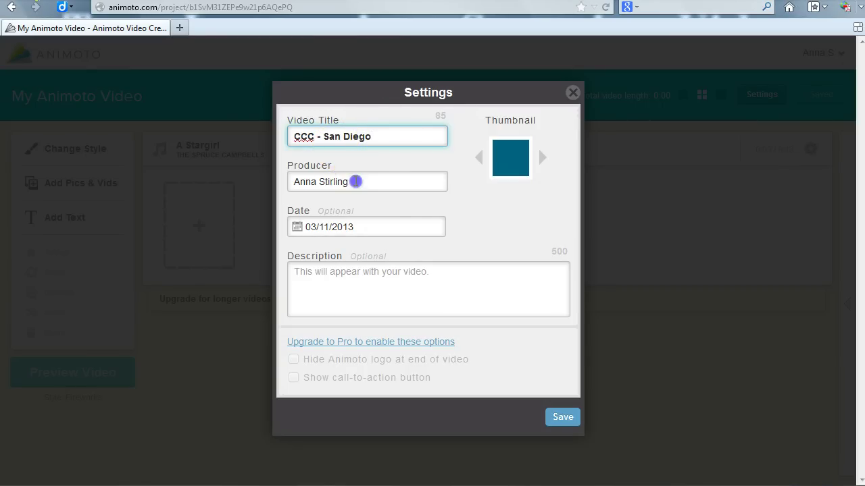
click(365, 227)
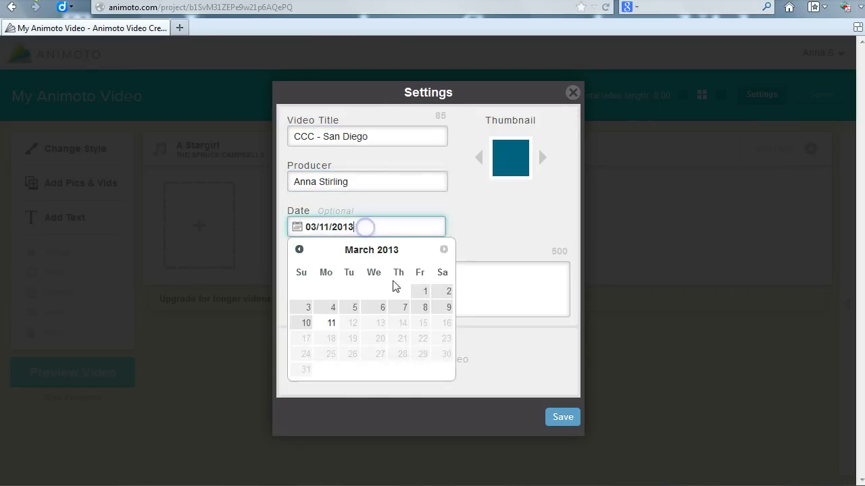
click(506, 288)
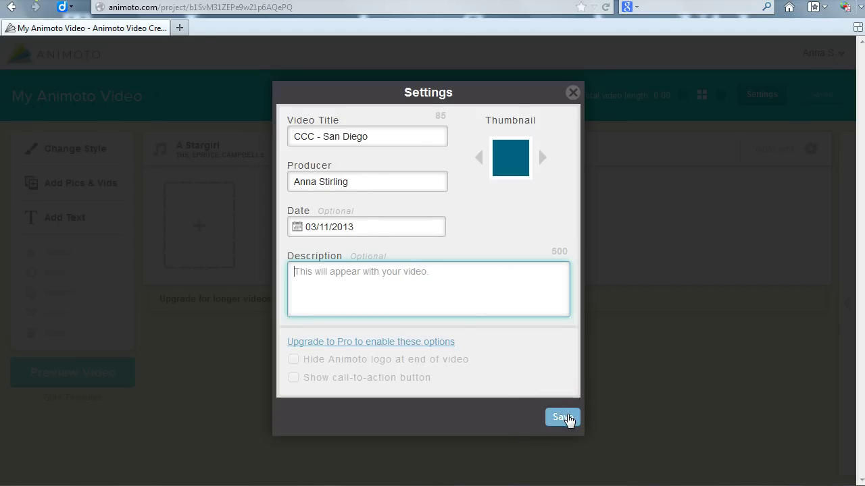
click(562, 417)
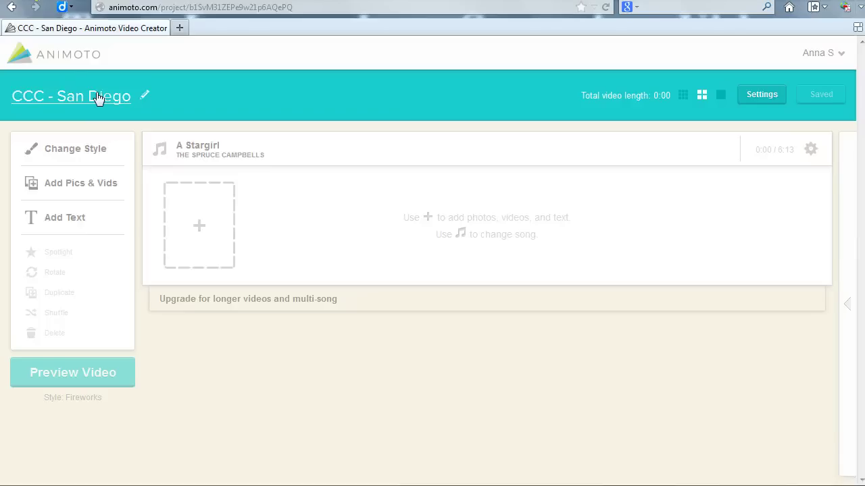
click(88, 96)
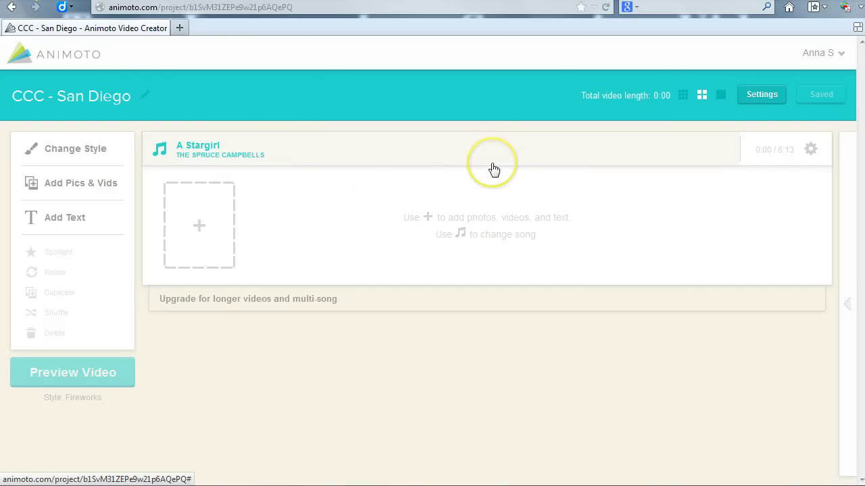
click(197, 150)
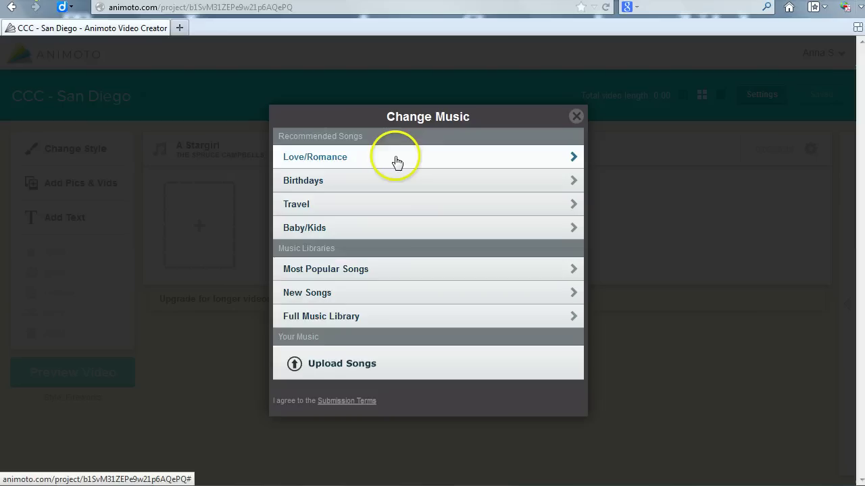
click(356, 320)
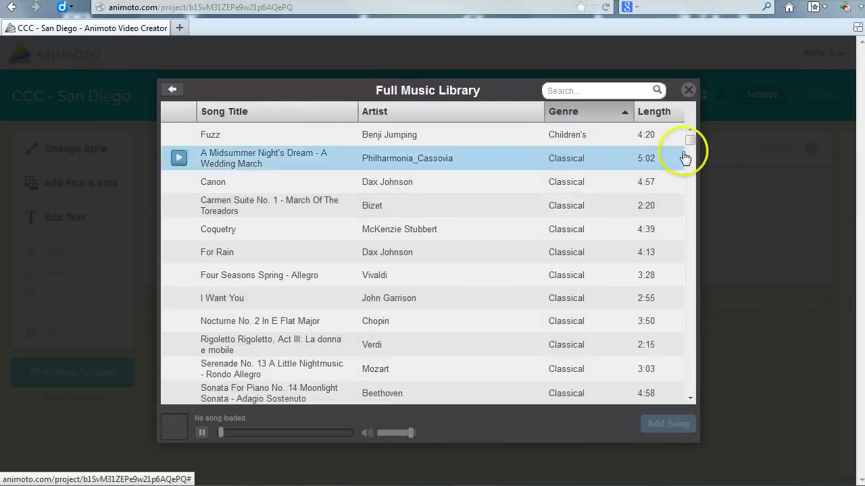
mouse_move(690, 140)
mouse_down()
mouse_move(696, 297)
mouse_move(689, 448)
mouse_move(703, 277)
mouse_move(681, 131)
mouse_up()
click(688, 90)
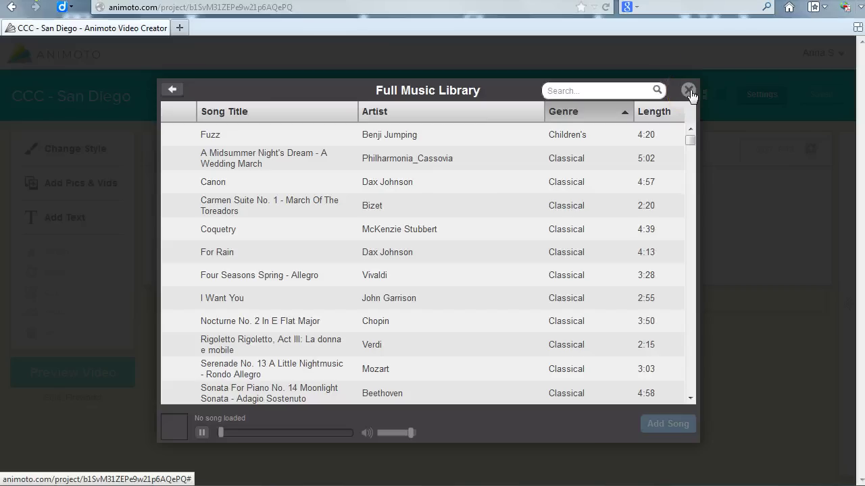
click(688, 90)
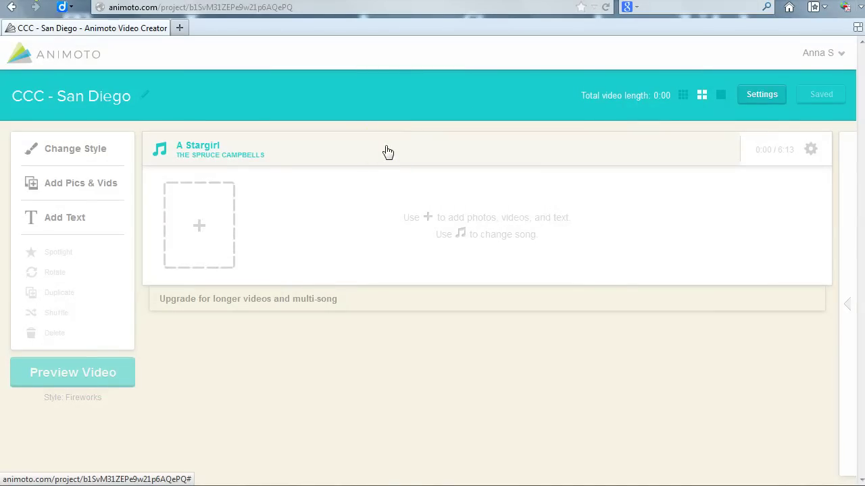
Bring up the pictures-or-text popup from the empty '+' storyboard slot.
click(381, 150)
click(199, 230)
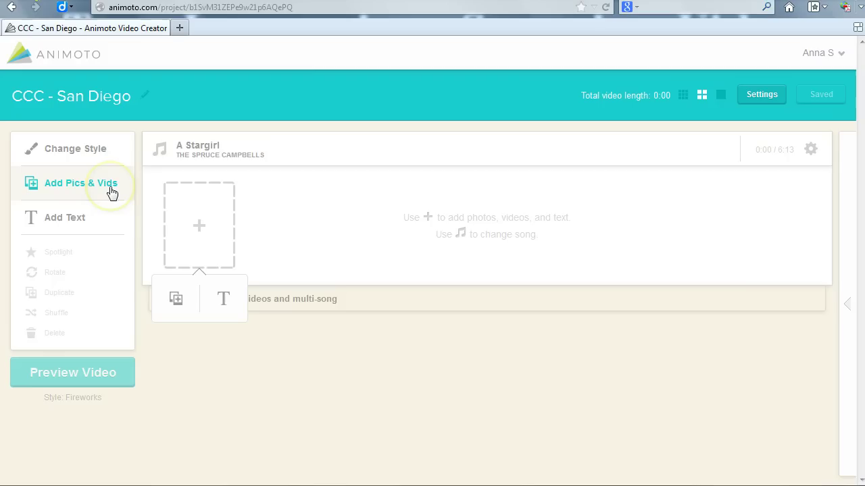
Choose Add Pics & Vids, then Upload Pictures and Video to browse the CCC video folder.
click(177, 303)
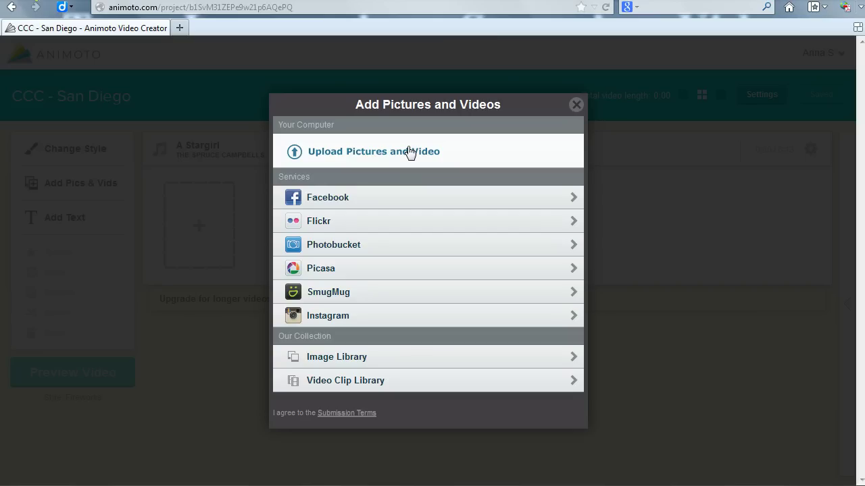
click(409, 151)
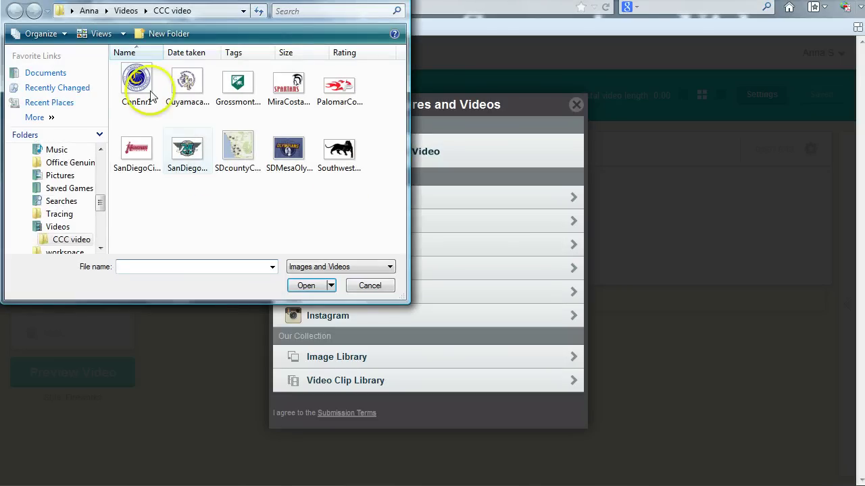
Select the first row of images: ConEnr1, Cuyamaca, Grossmont, MiraCosta and PalomarComets.
click(187, 85)
click(233, 84)
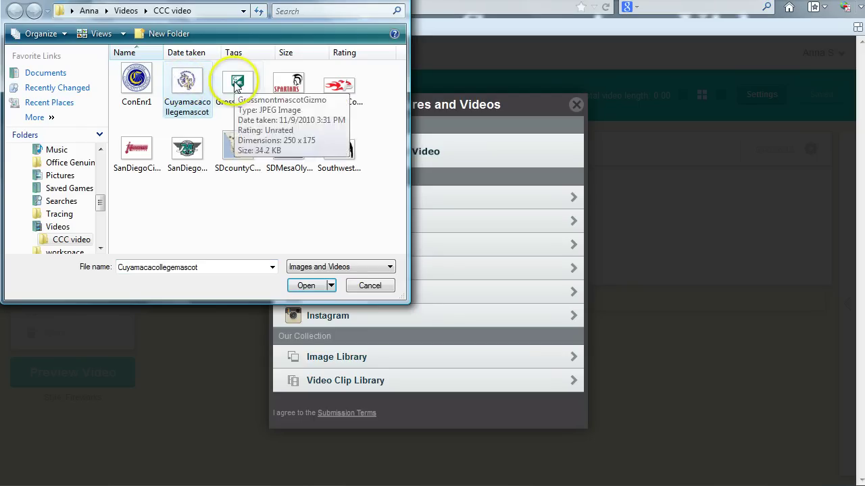
click(294, 93)
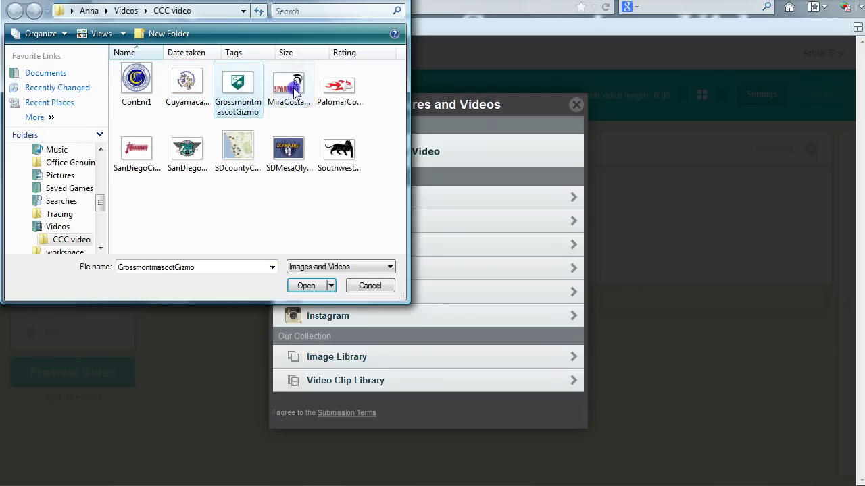
click(142, 85)
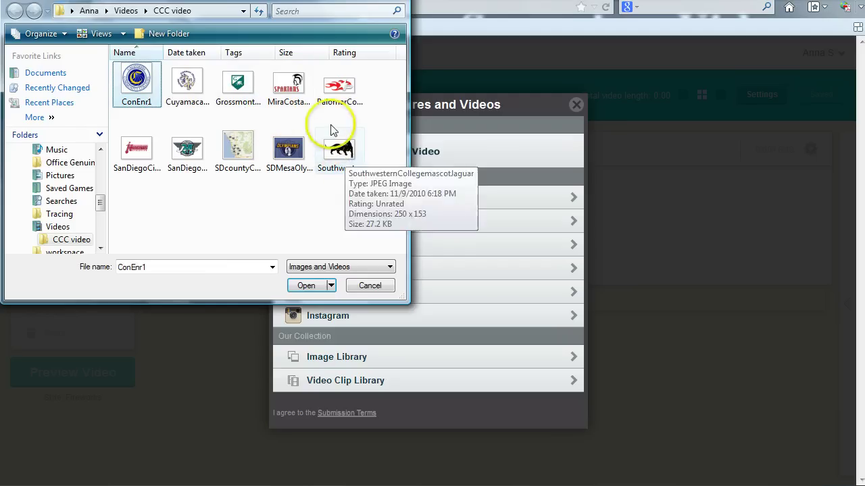
ctrl+click(186, 81)
ctrl+click(233, 82)
ctrl+click(285, 85)
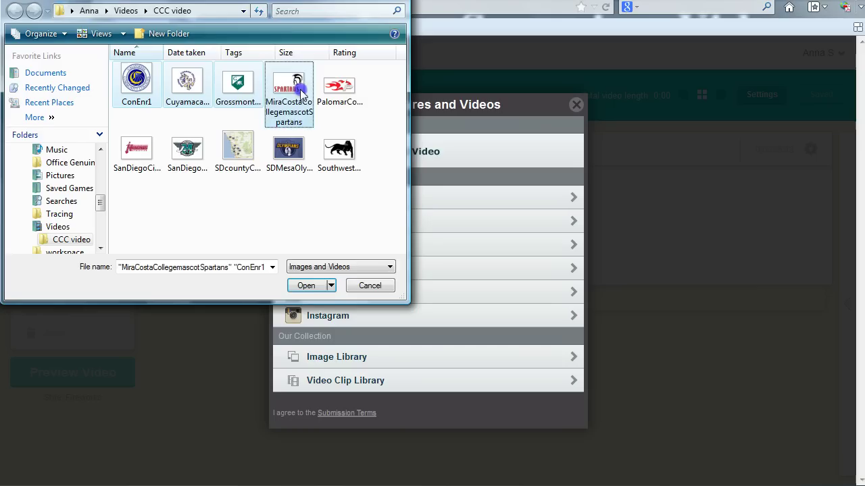
ctrl+click(353, 92)
Add Knights, San Diego, SDcountyColleges map, SDMesaOlympians and Southwestern, then upload all ten.
ctrl+click(136, 149)
ctrl+click(187, 149)
ctrl+click(238, 146)
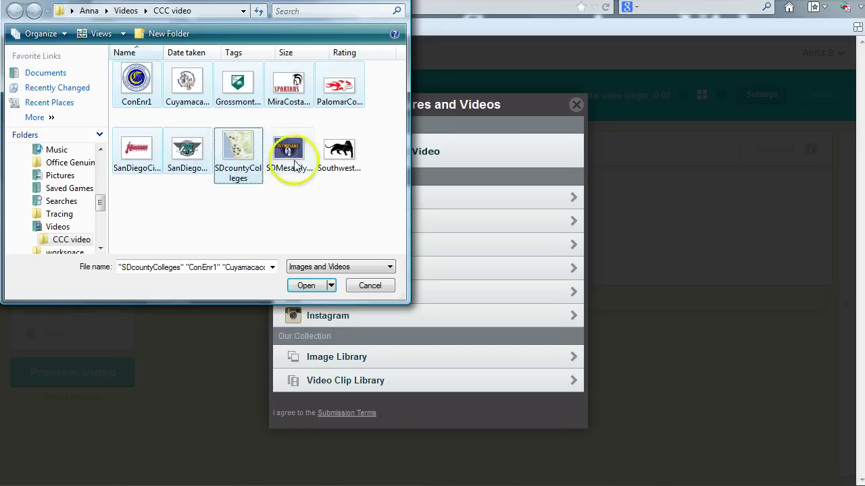
ctrl+click(288, 150)
ctrl+click(335, 155)
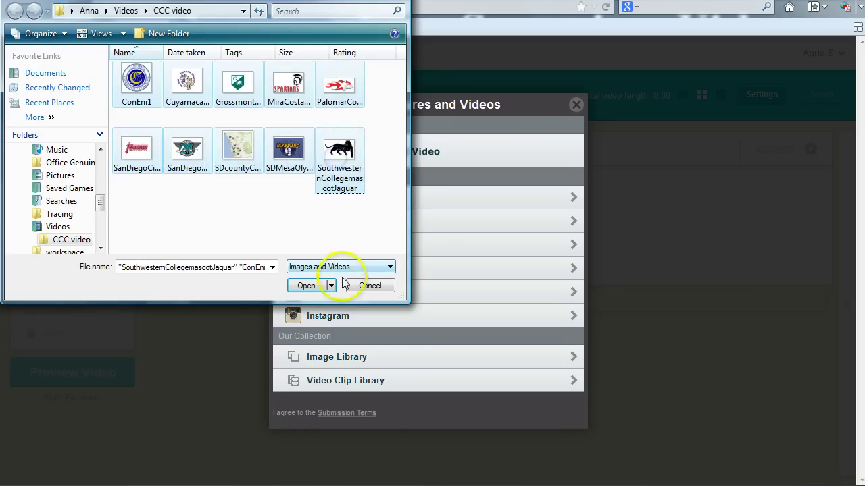
click(305, 286)
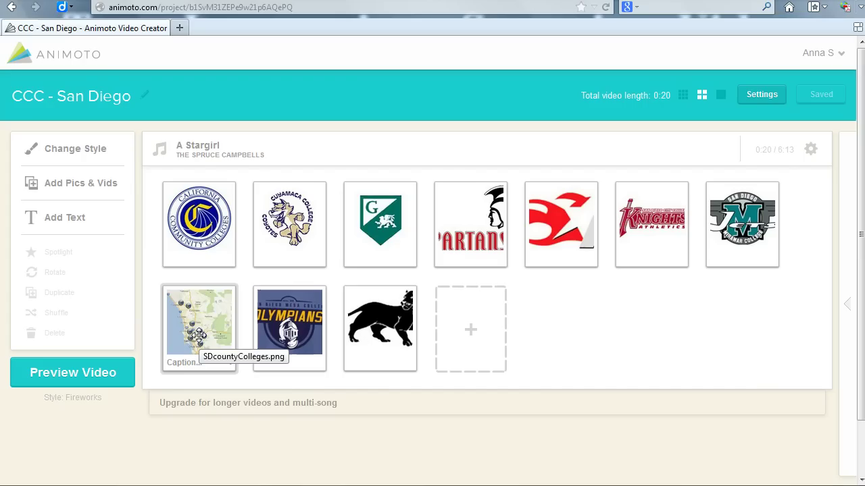
drag(198, 335, 213, 238)
drag(290, 223, 376, 320)
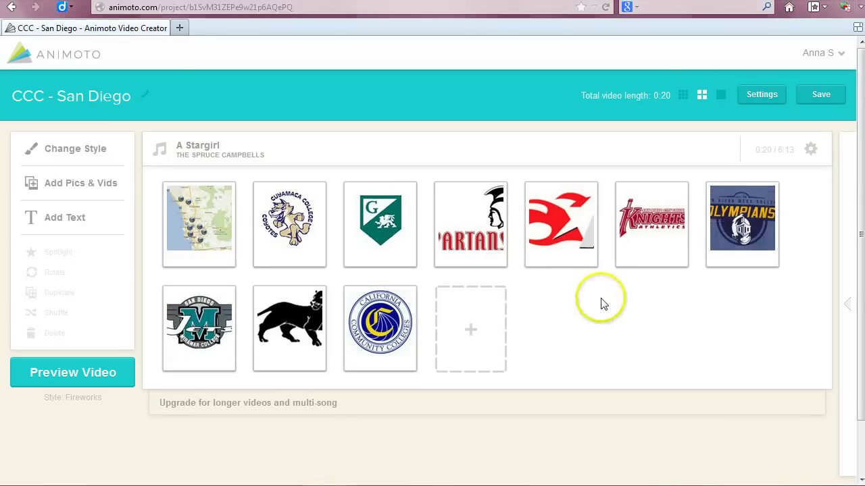
Add a final text slide titled 'California Community Colleges', subtitled 'in San Diego County'.
click(80, 229)
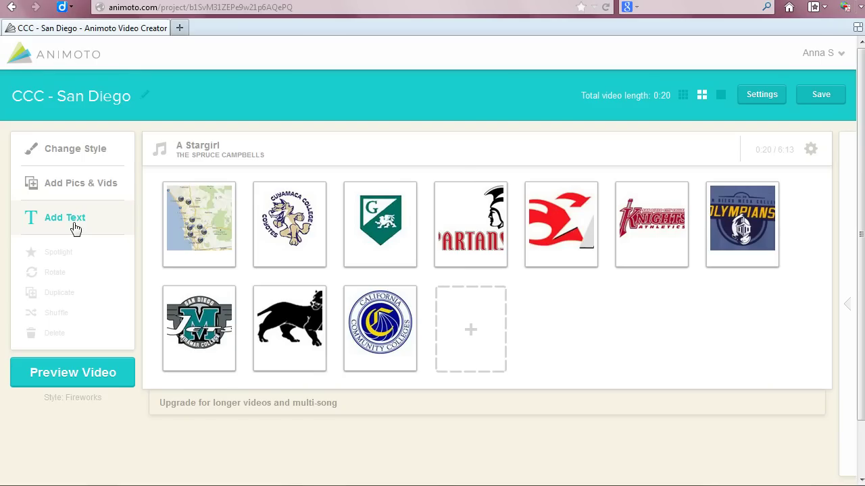
drag(76, 228, 463, 330)
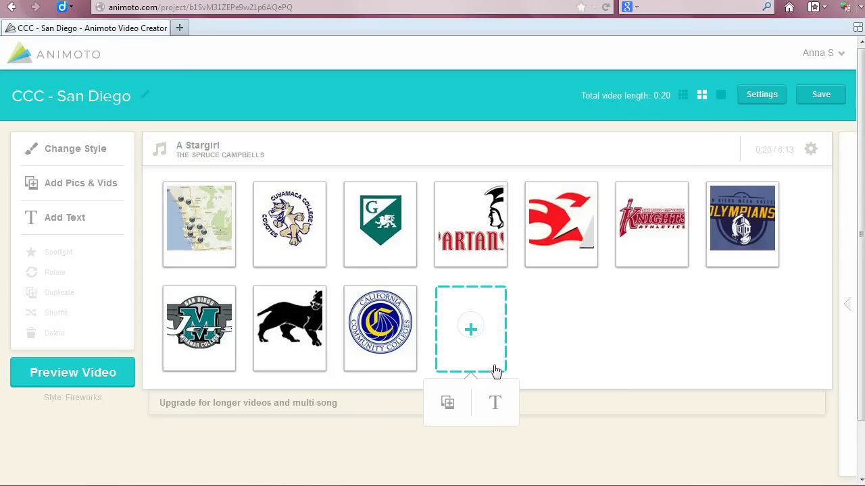
click(498, 401)
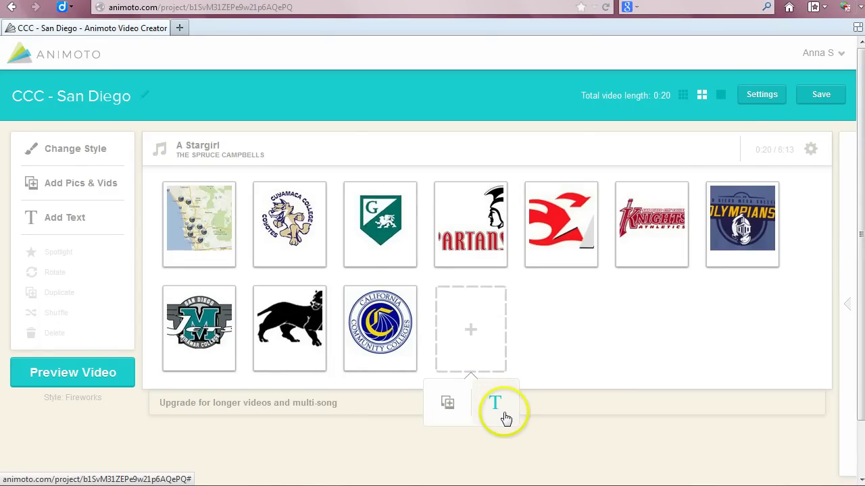
click(508, 419)
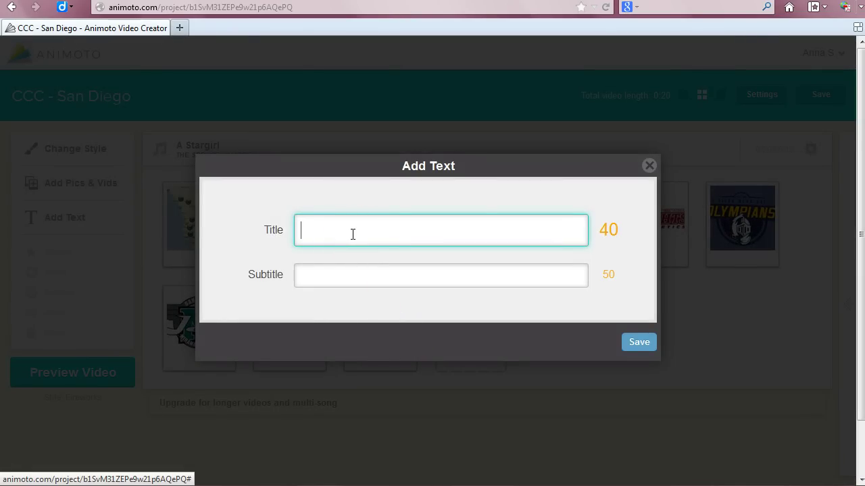
text(Californ)
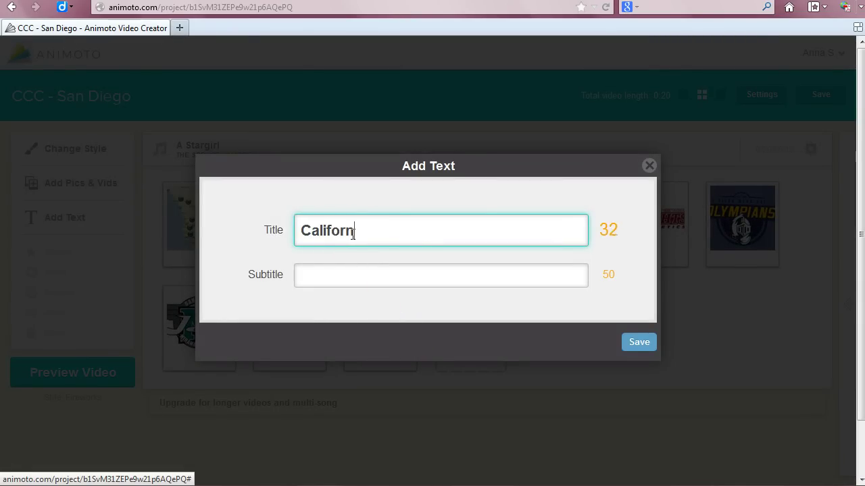
text(ia Commun)
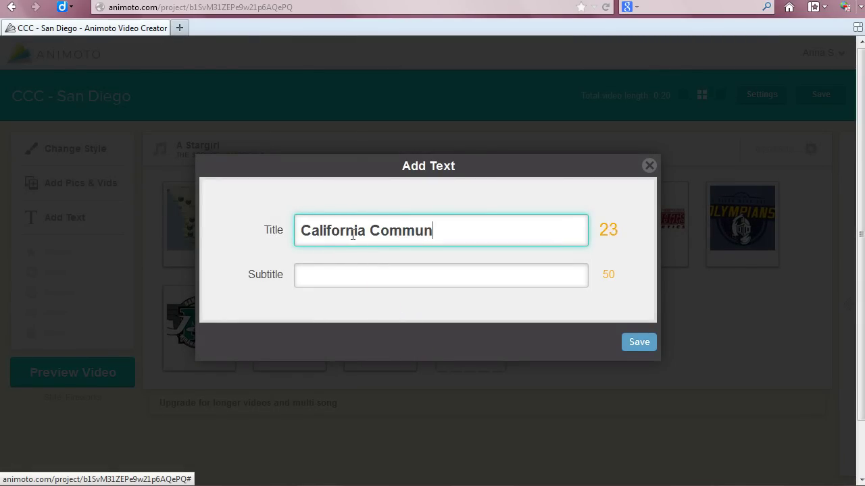
text(ity Colleges)
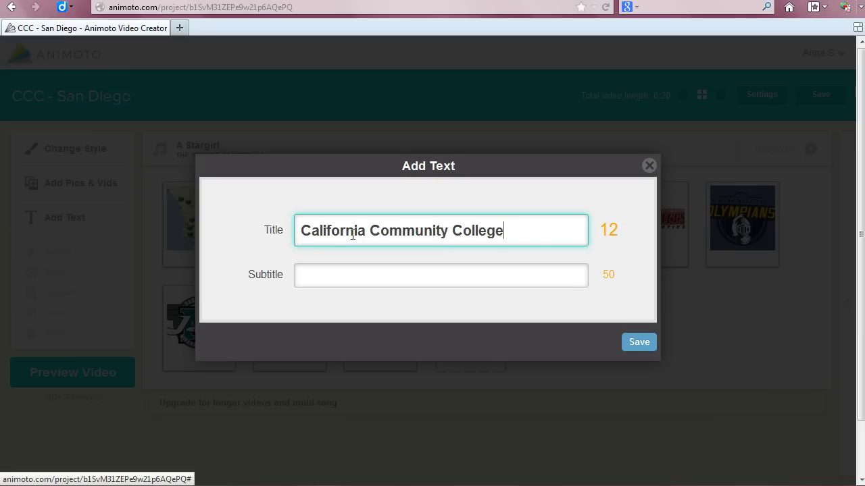
click(328, 273)
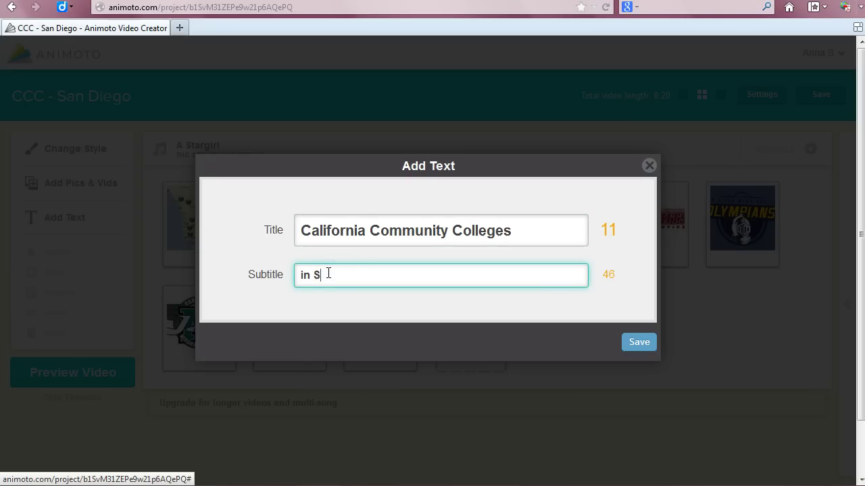
text(in San Diego County)
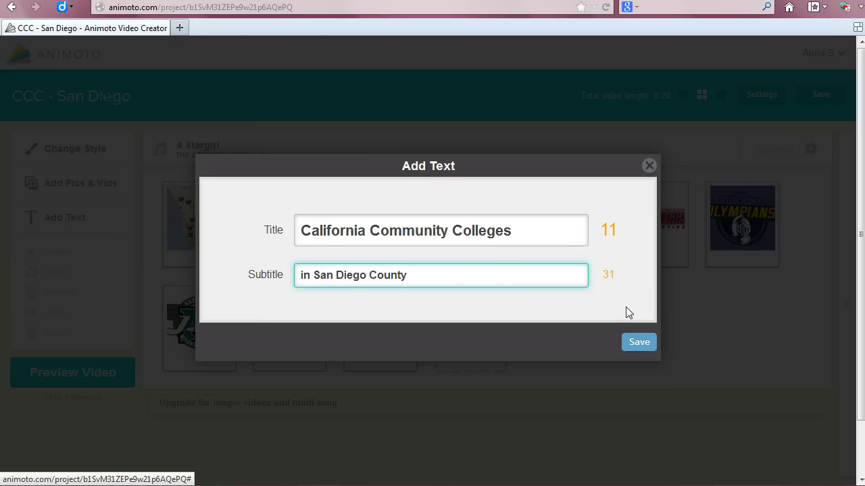
click(637, 344)
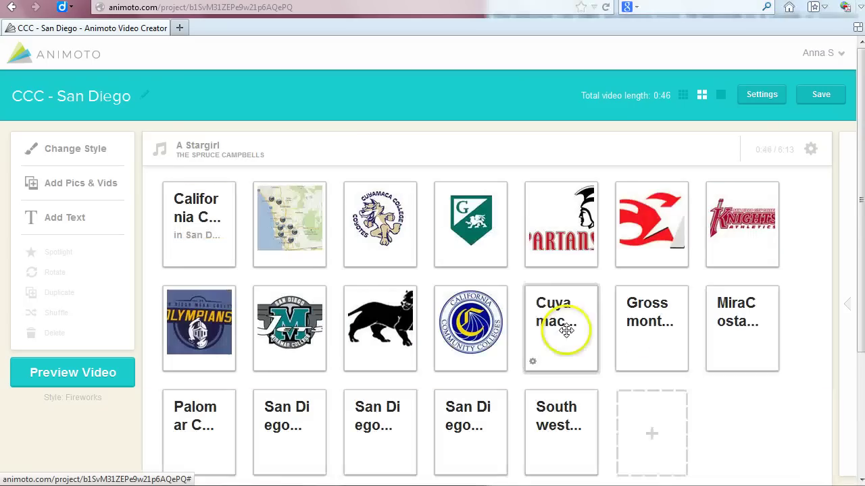
Move the Cuyamaca, Grossmont, MiraCosta and San Diego text slides to follow their logos.
drag(560, 327, 400, 250)
drag(651, 325, 556, 235)
drag(736, 323, 720, 236)
drag(290, 424, 305, 331)
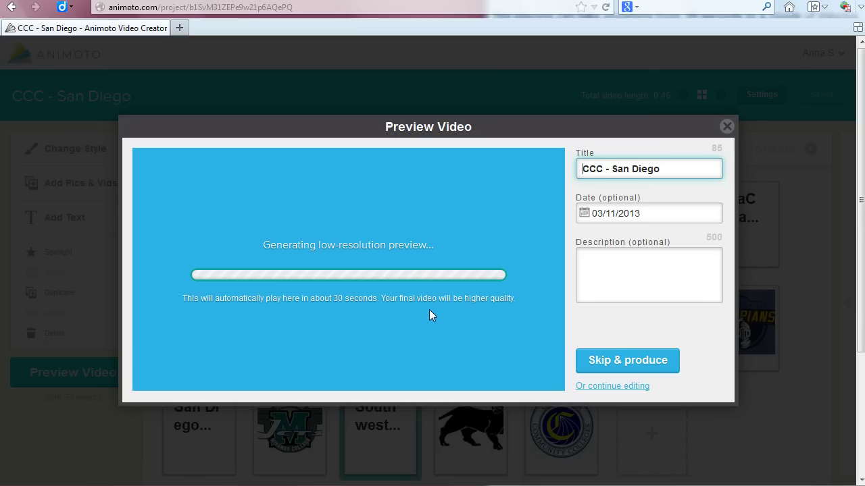
Skip the low-resolution preview wait, play the preview, then produce the final video.
click(652, 371)
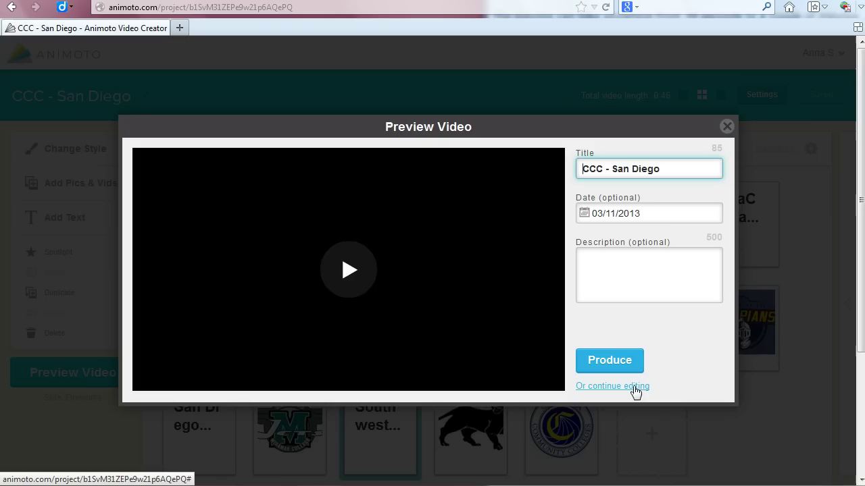
click(404, 313)
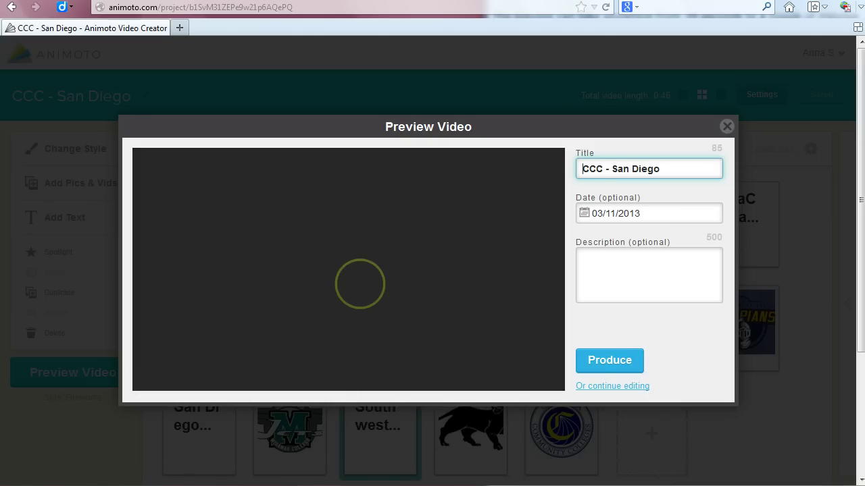
click(385, 292)
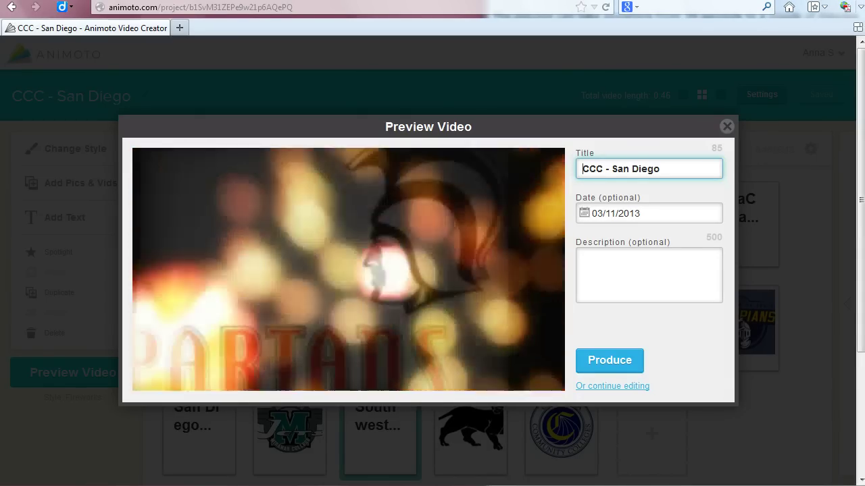
key(Return)
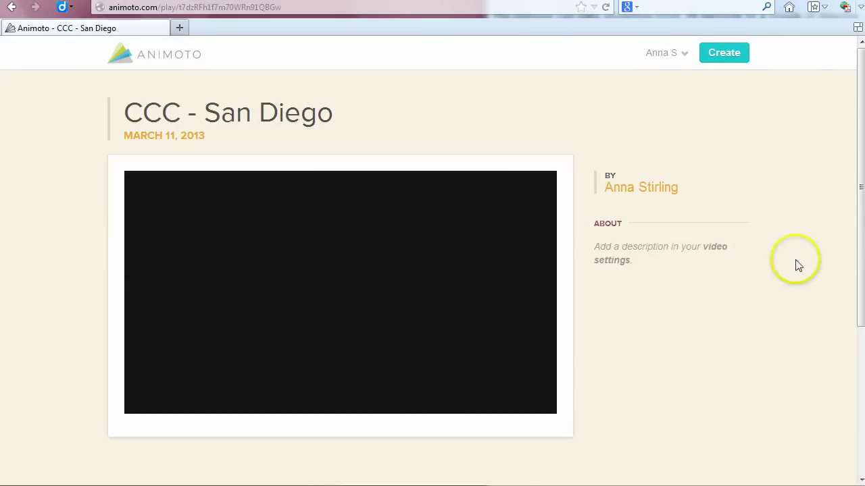
mouse_move(861, 160)
mouse_down()
mouse_move(862, 177)
mouse_move(861, 151)
mouse_up()
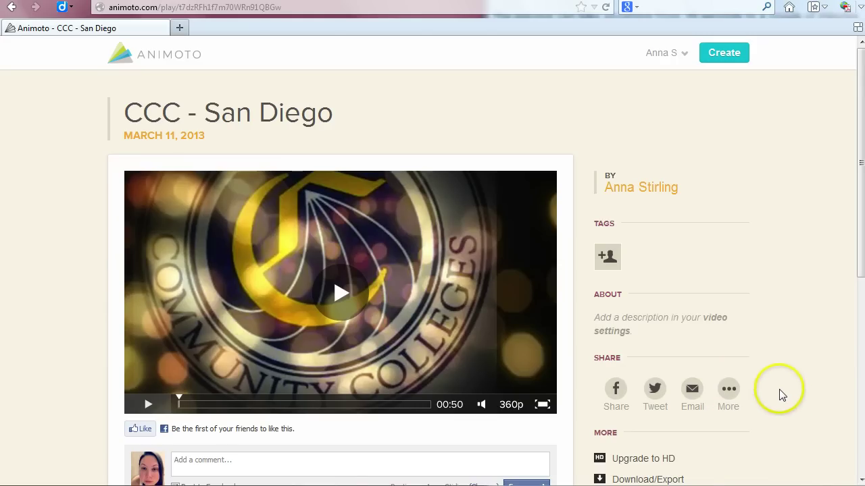
Copy the 'CCC - San Diego' video's small 426x240 embed code to the clipboard.
click(728, 392)
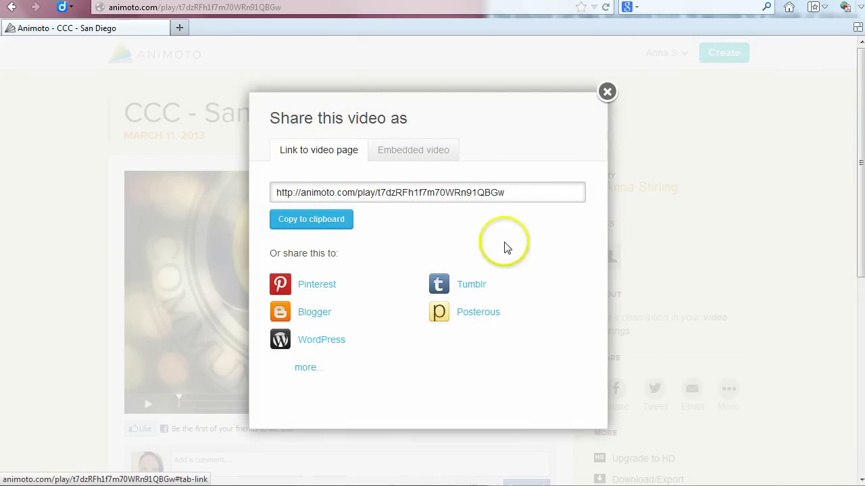
click(425, 154)
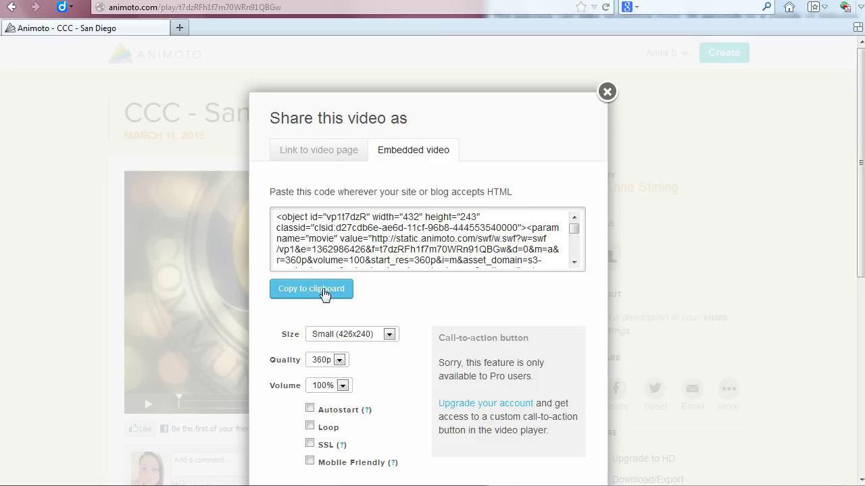
click(324, 292)
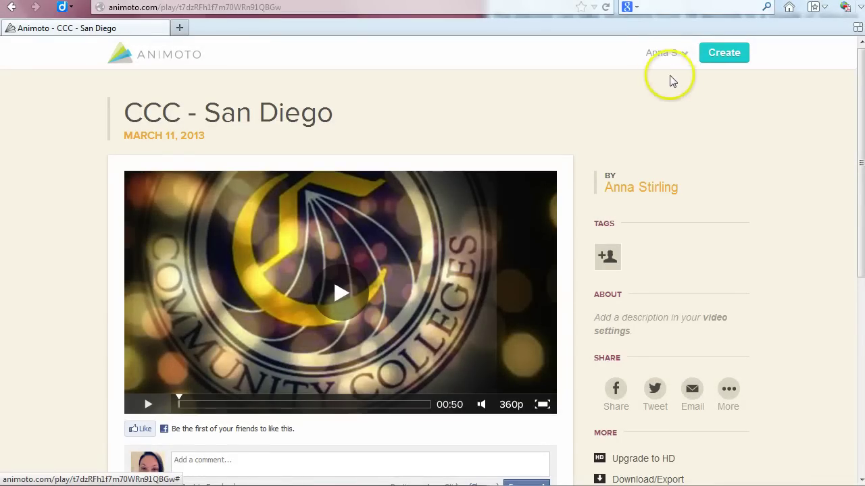
Open the account dropdown showing My Videos, Account and Log Out.
click(664, 54)
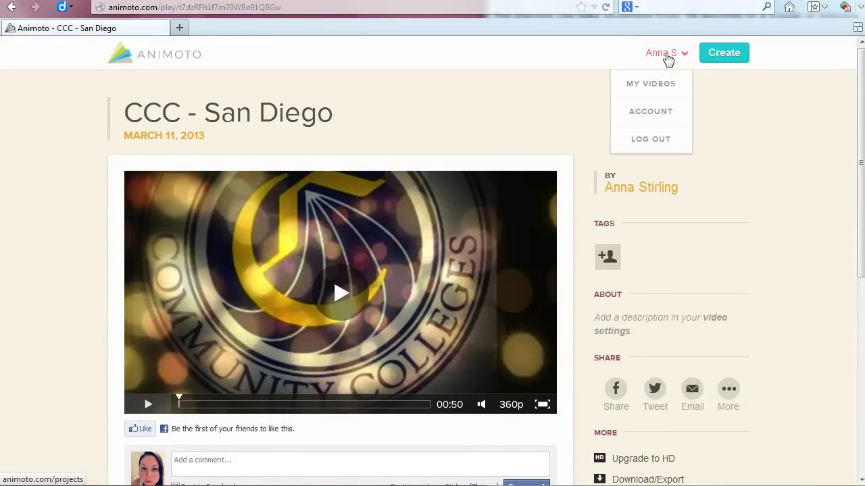